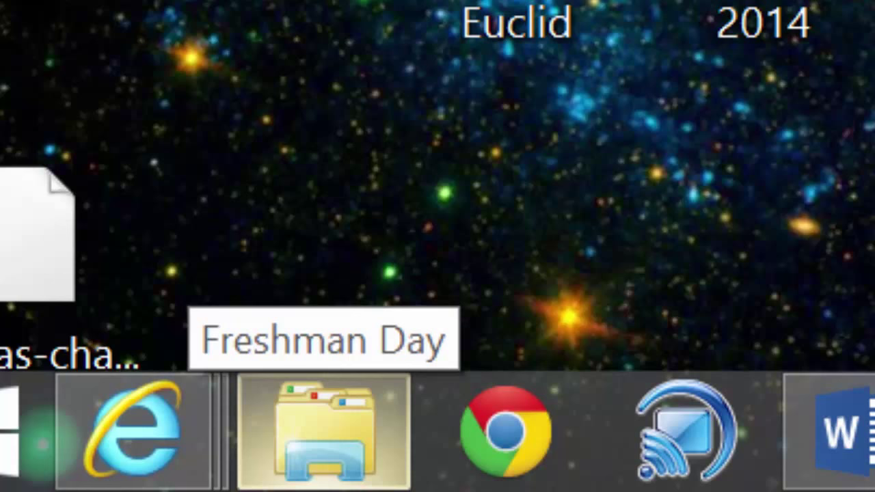
- Bring up the Internet Explorer window showing the Argo Community High School District #217 homepage
{"action": "mouse_move", "coordinate": [164, 420]}
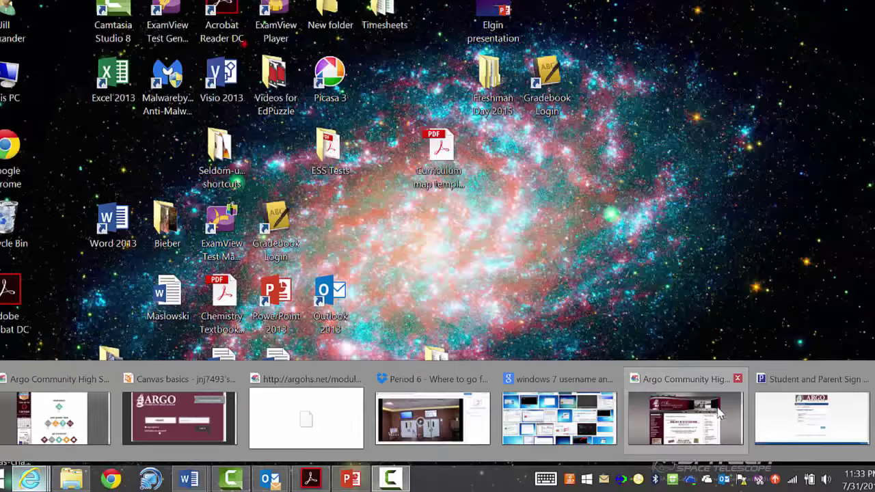
{"action": "left_click", "coordinate": [741, 415]}
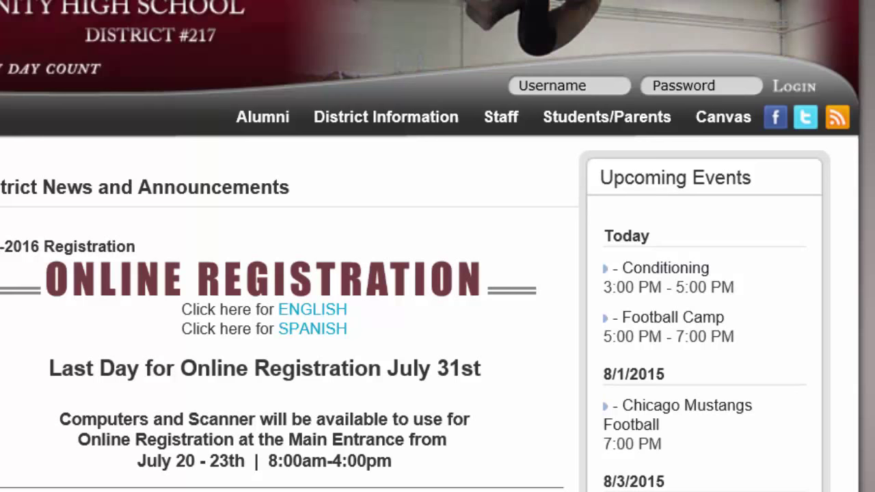
- Open the PowerSchool sign-in page from Students/Parents and select the username field
{"action": "mouse_move", "coordinate": [618, 117]}
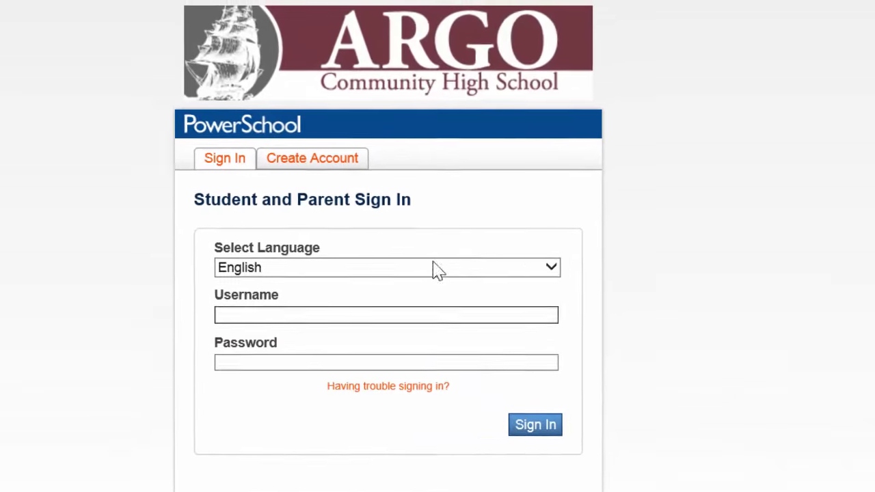
{"action": "left_click", "coordinate": [441, 314]}
- Enter the student username from the saved suggestion and submit the PowerSchool sign-in
{"action": "type", "text": "16"}
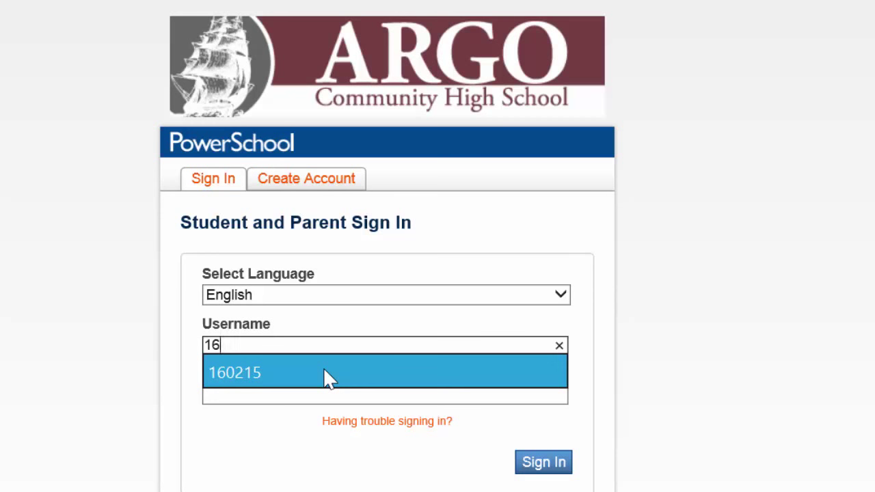
{"action": "left_click", "coordinate": [326, 375]}
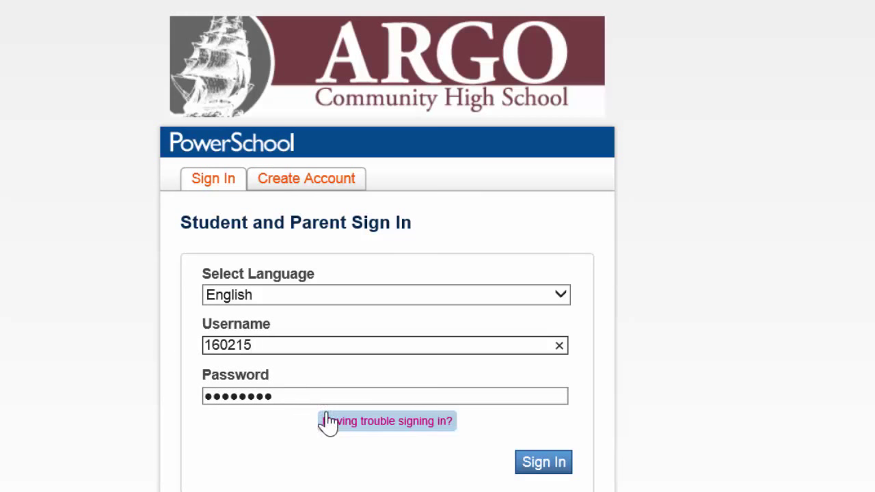
{"action": "left_click", "coordinate": [543, 469]}
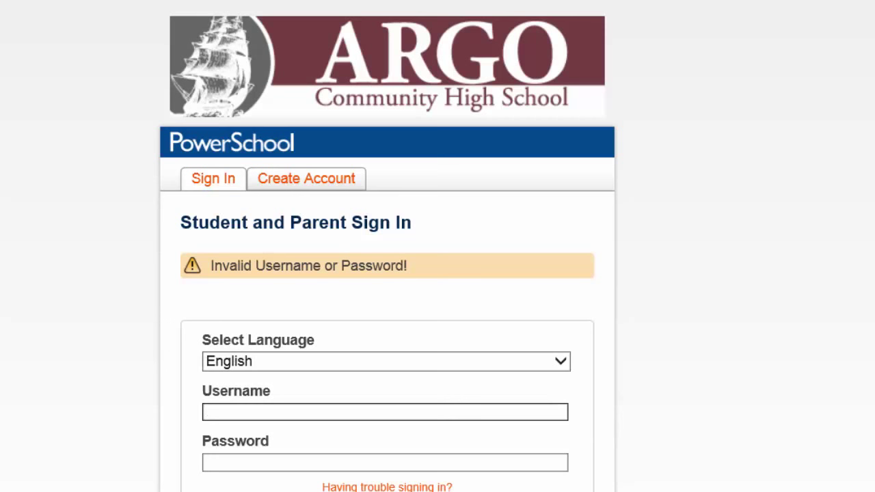
- After the rejected attempt, re-enter the student username and replace the password with the pasted one
{"action": "left_click", "coordinate": [311, 410]}
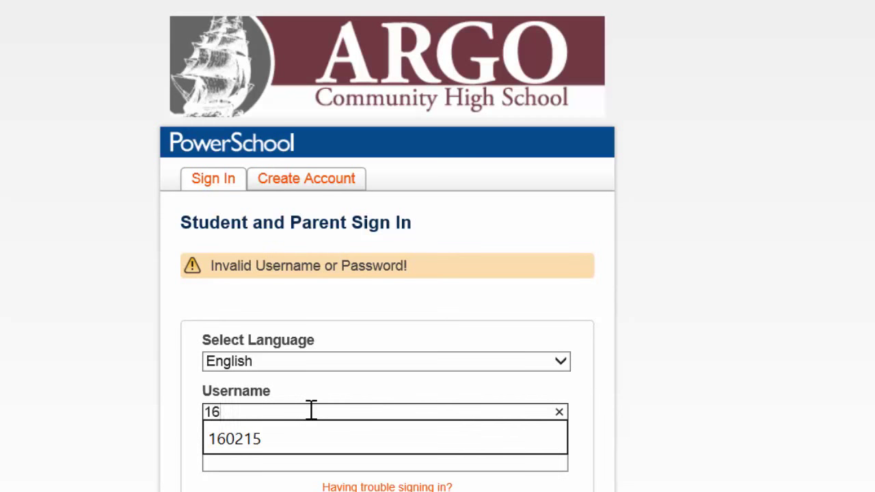
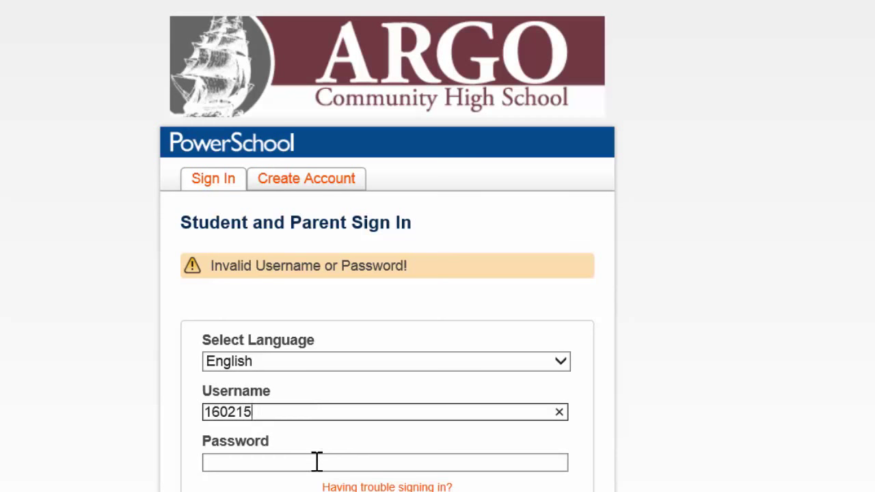
{"action": "left_click", "coordinate": [316, 462]}
{"action": "left_click_drag", "start_coordinate": [316, 462], "coordinate": [186, 461]}
{"action": "type", "text": "••••"}
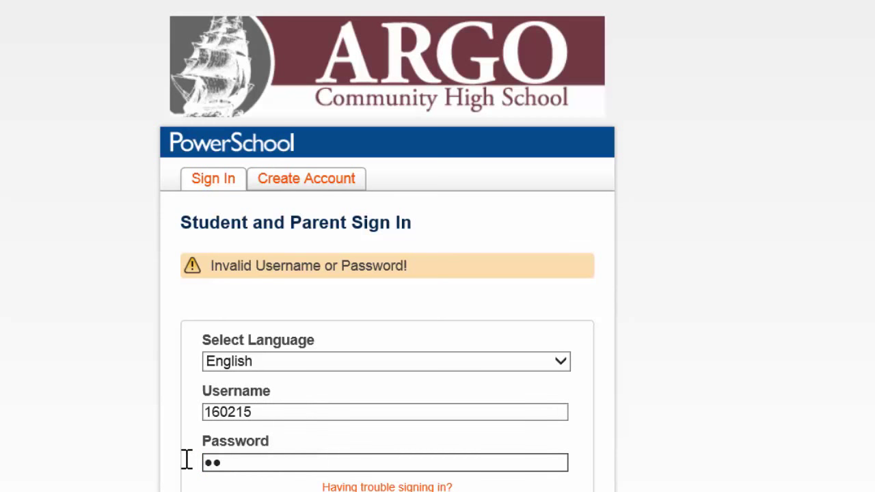
{"action": "type", "text": "••••"}
{"action": "key", "text": "ctrl+v"}
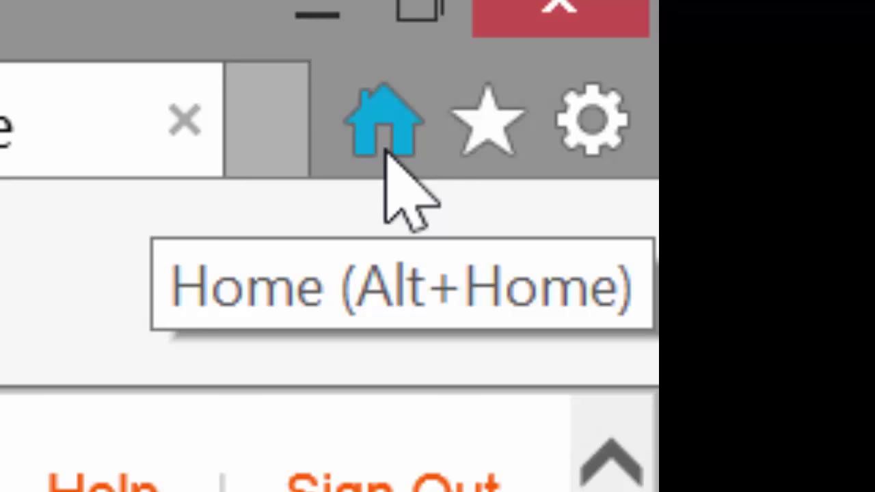
- Return Internet Explorer to the argohs.net school homepage using the Home button
{"action": "left_click", "coordinate": [385, 153]}
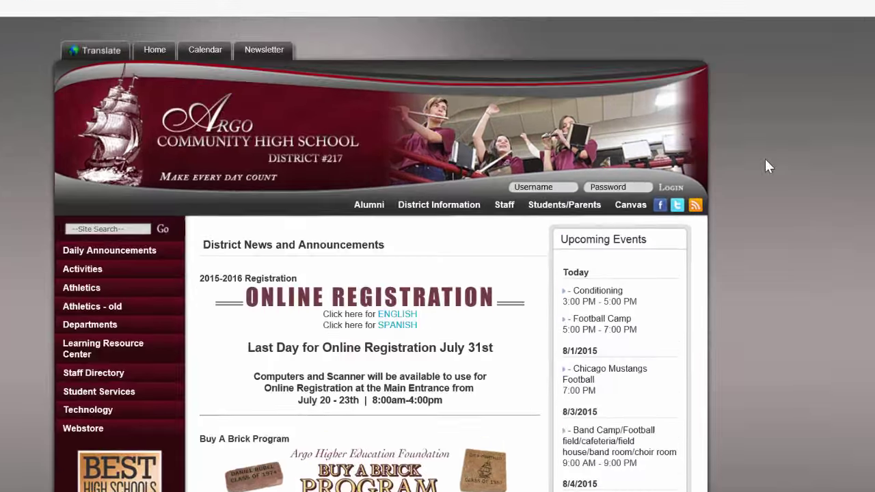
{"action": "mouse_move", "coordinate": [584, 220]}
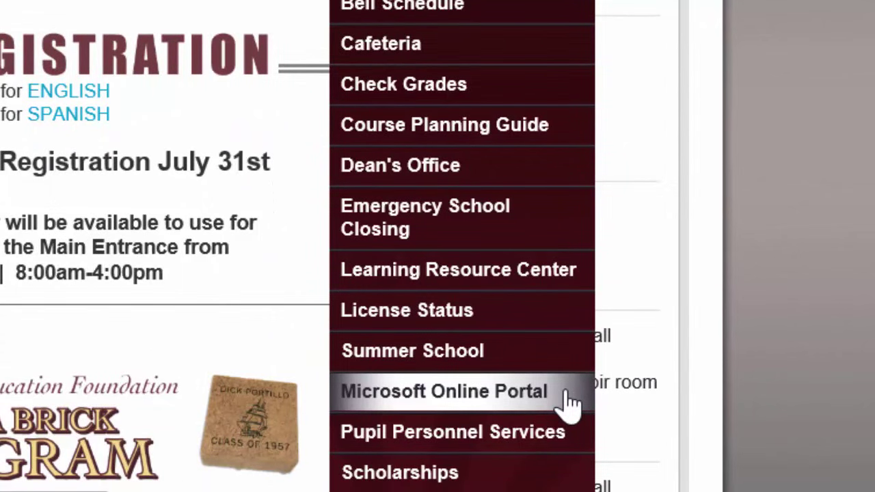
- Open the Microsoft Online Portal from the school site's Students/Parents menu
{"action": "left_click", "coordinate": [568, 404]}
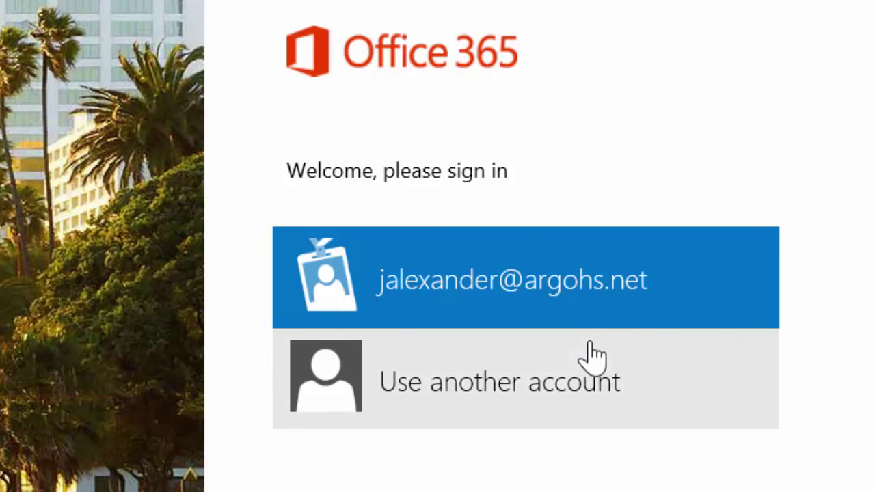
- Choose another account and enter the student's school email address and password
{"action": "left_click", "coordinate": [567, 403]}
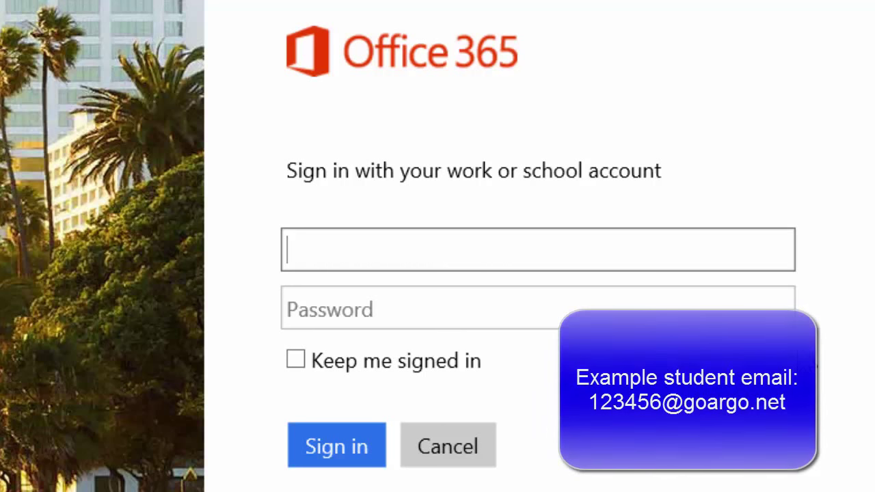
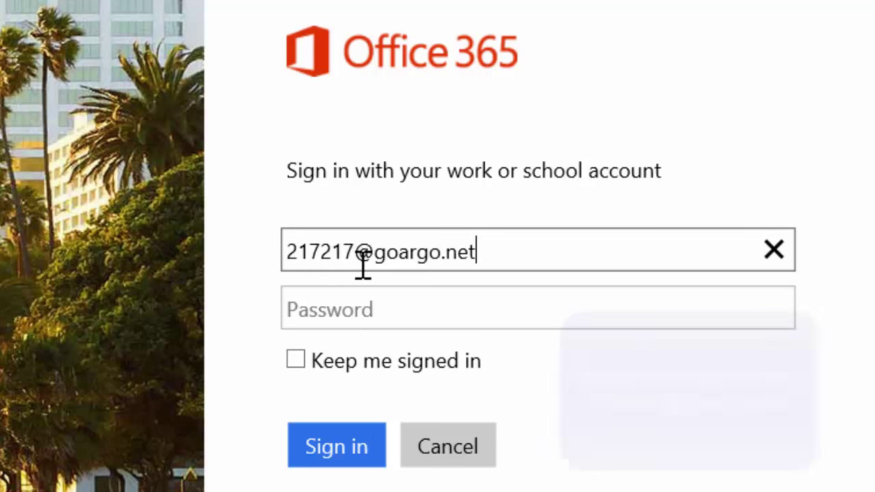
{"action": "left_click", "coordinate": [431, 306]}
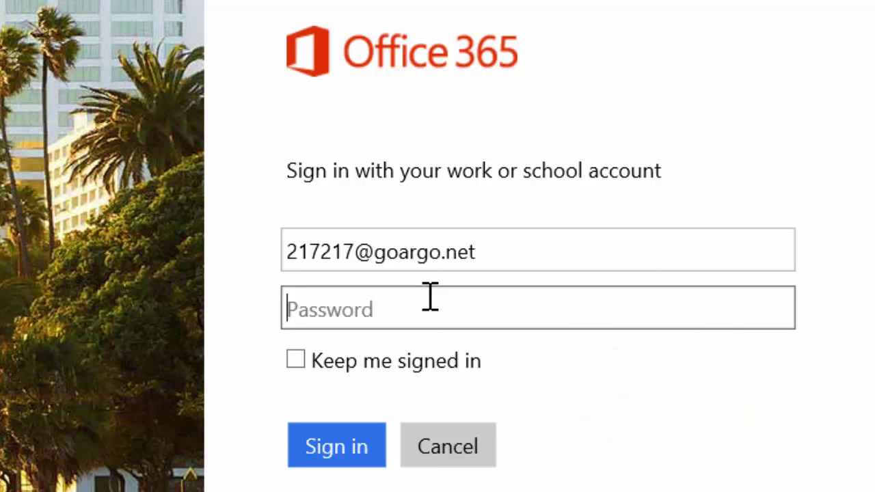
{"action": "type", "text": "****"}
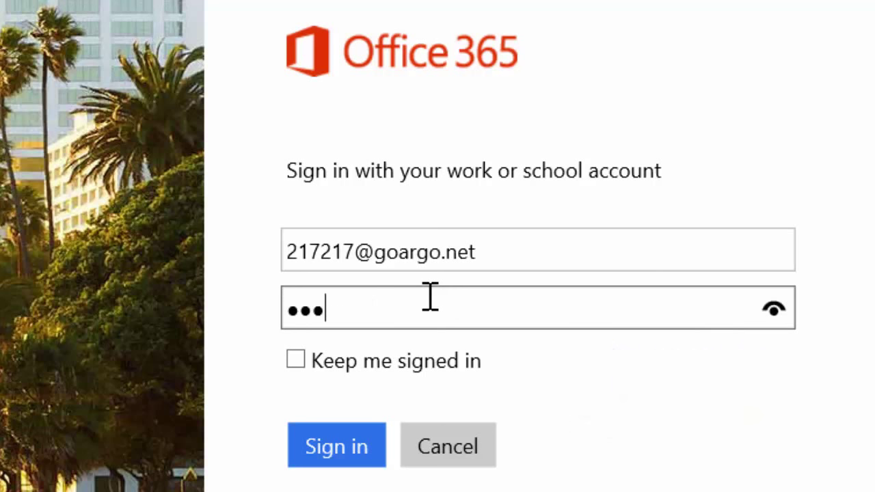
{"action": "type", "text": "****"}
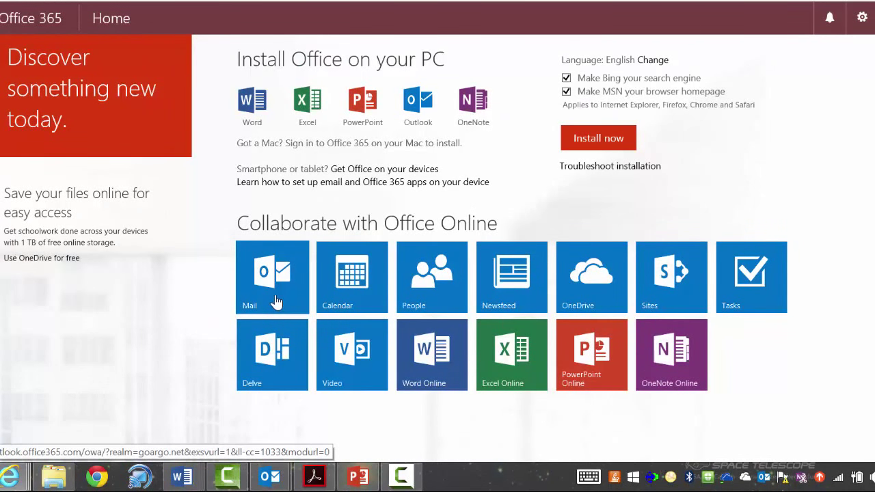
{"action": "left_click", "coordinate": [276, 303]}
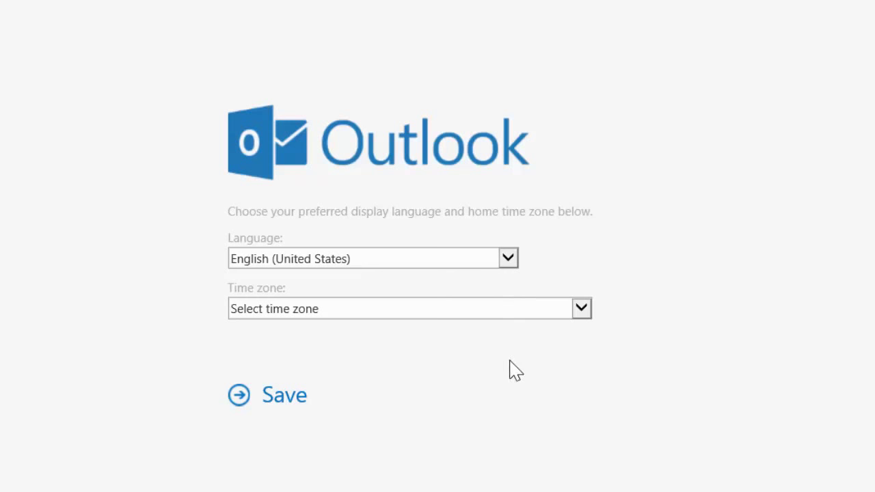
- Set the time zone to (UTC-06:00) Central Time (US & Canada) and save the settings
{"action": "left_click", "coordinate": [582, 311]}
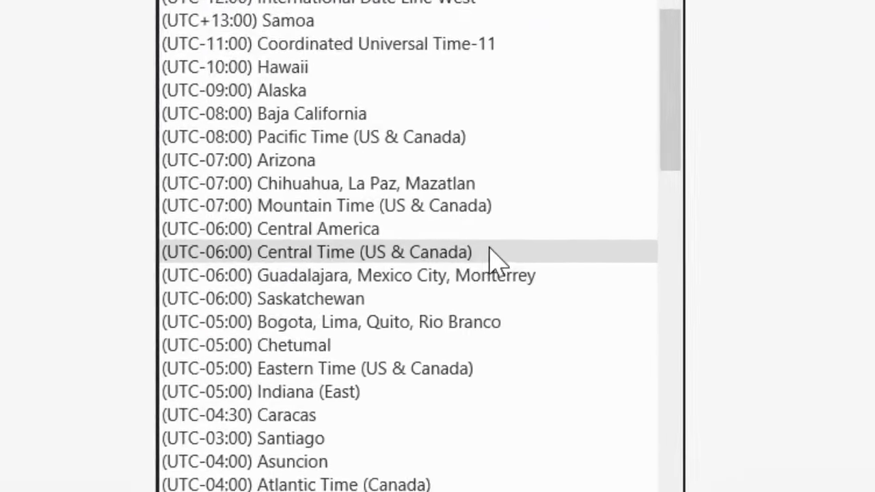
{"action": "left_click", "coordinate": [504, 205]}
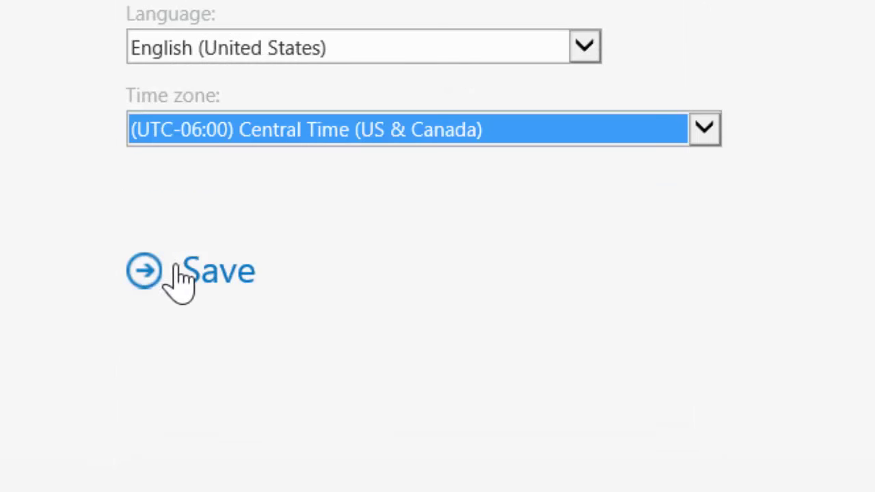
{"action": "left_click", "coordinate": [219, 268]}
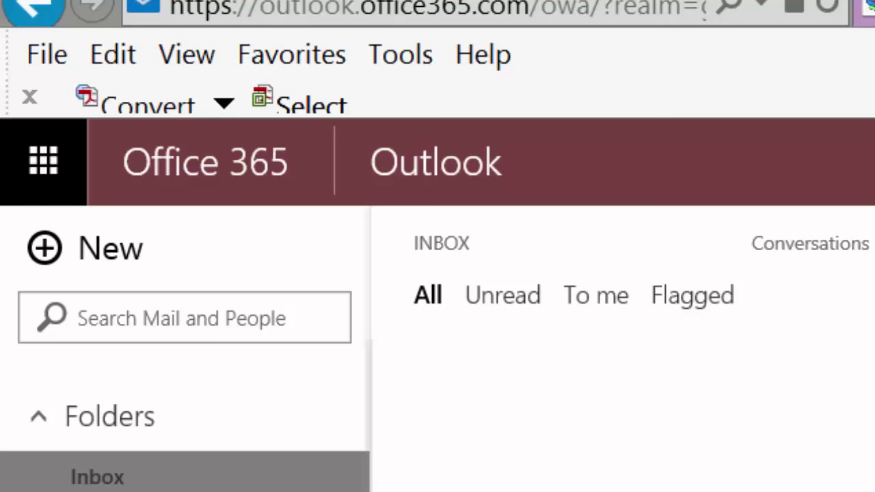
- Write a new message to the teacher's school address with subject 'Hello!' and body 'I am so awesome!'
{"action": "left_click", "coordinate": [117, 274]}
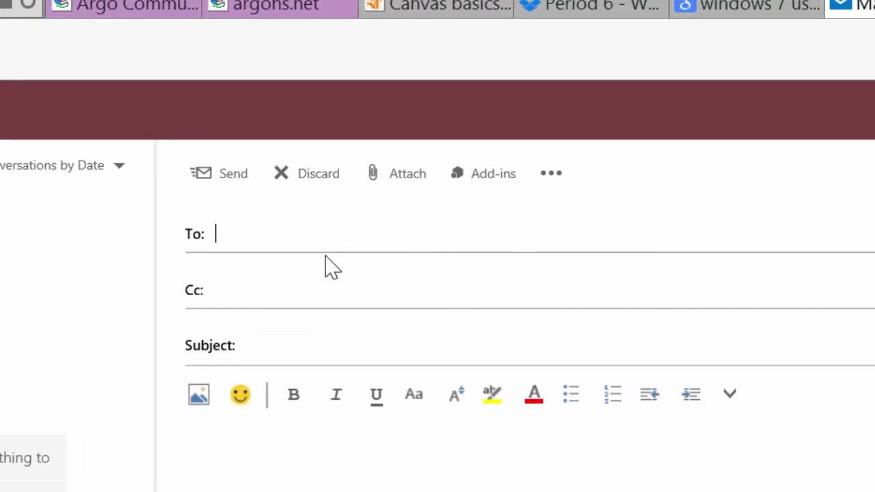
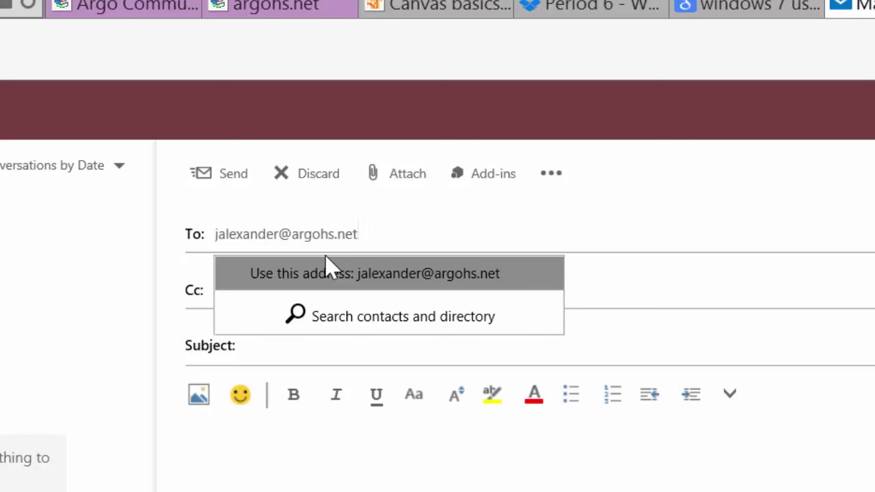
{"action": "left_click", "coordinate": [313, 353]}
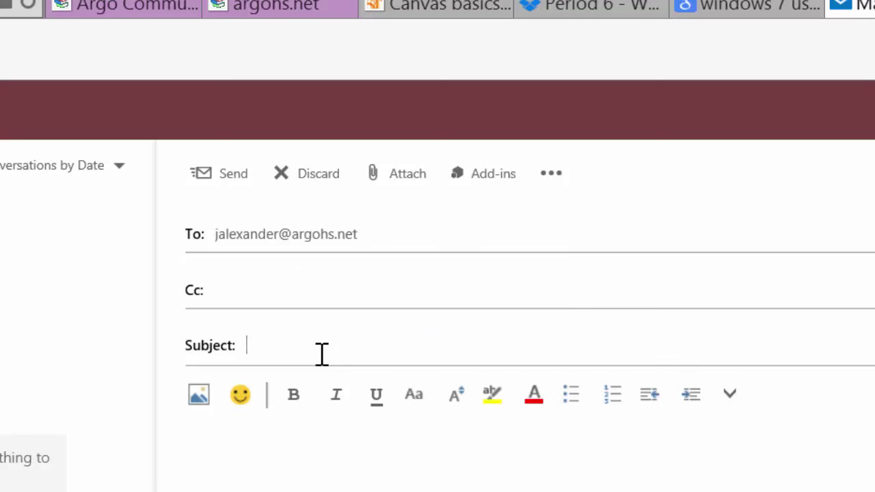
{"action": "type", "text": "Hello!"}
{"action": "left_click", "coordinate": [299, 480]}
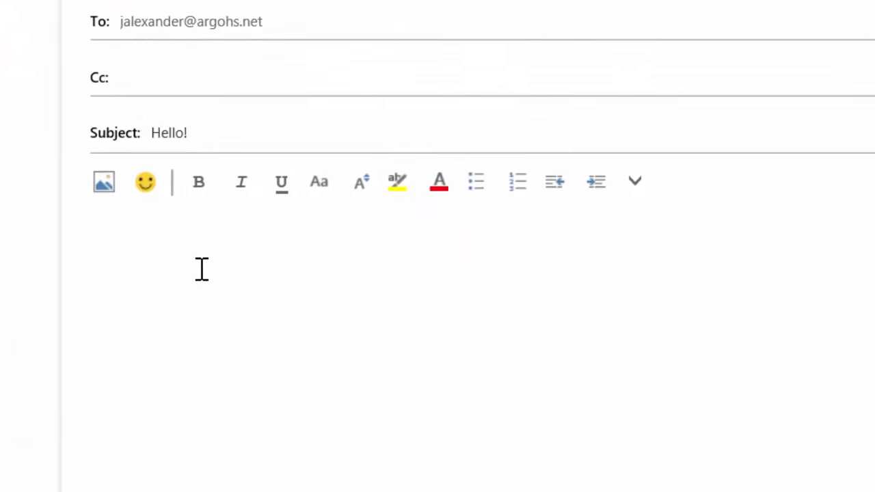
{"action": "type", "text": "I am so awesome!"}
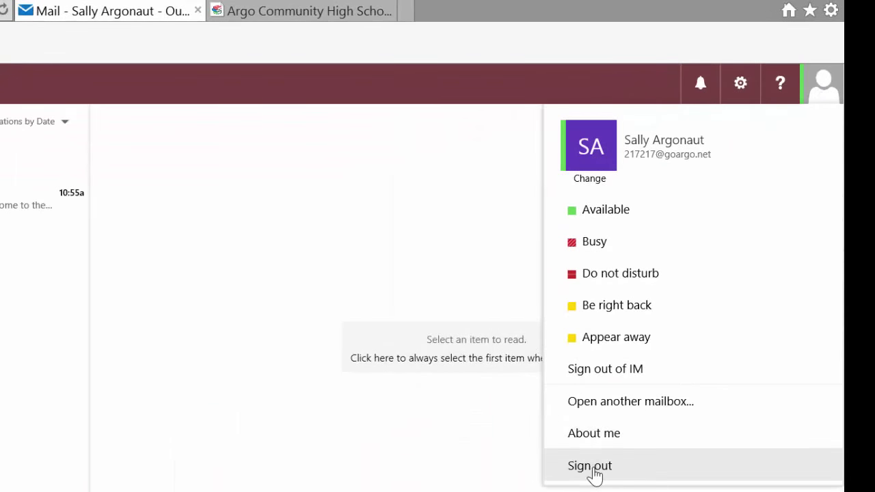
- Sign out of the student's Office 365 account and switch to the Argo Community High School tab
{"action": "left_click", "coordinate": [592, 467]}
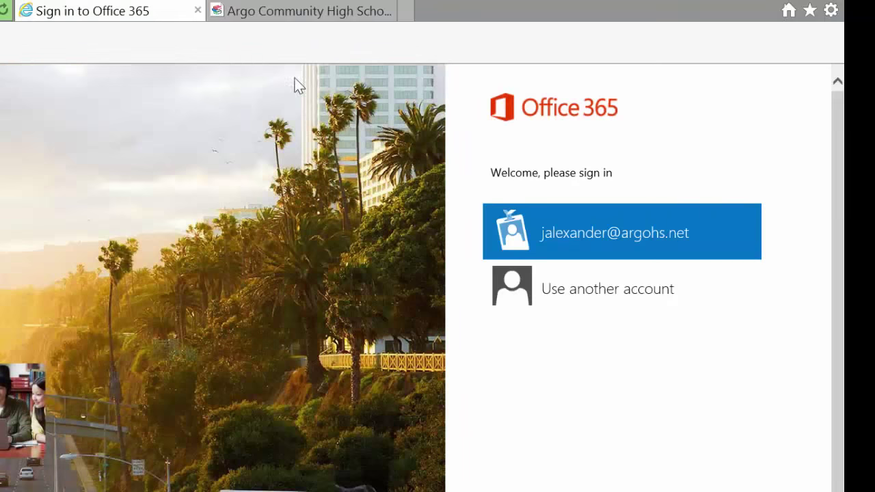
{"action": "left_click", "coordinate": [305, 14]}
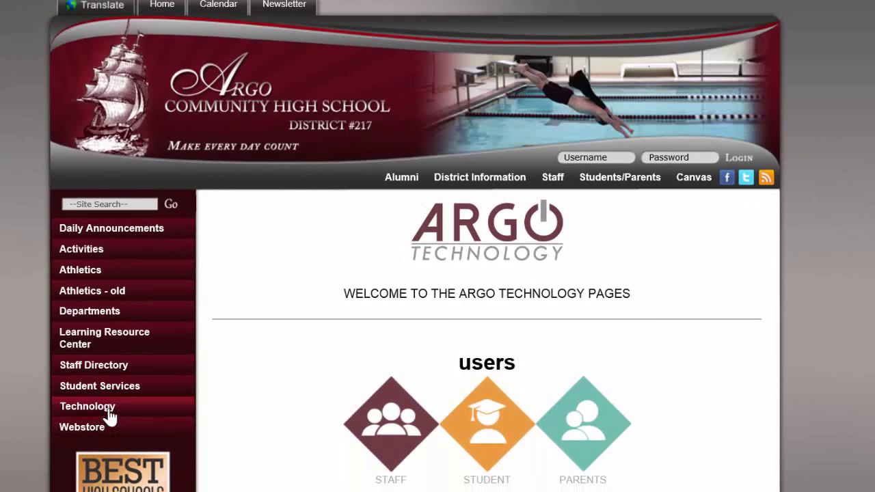
- Open the Technology section from the school website's left navigation menu
{"action": "left_click", "coordinate": [108, 412]}
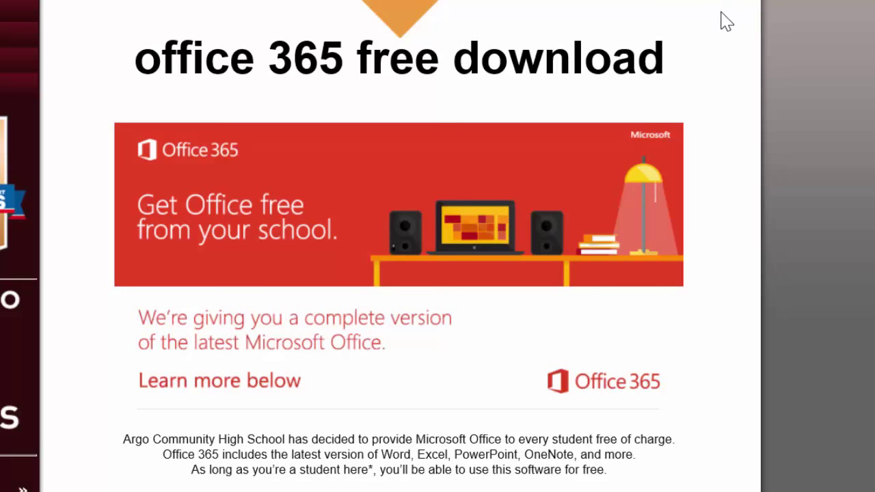
- Scroll to the Office 365 benefits: install on up to 5 PCs/Macs plus 5 tablets, OneDrive syncing
{"action": "scroll", "coordinate": [726, 23], "scroll_direction": "down", "scroll_amount": 1}
{"action": "scroll", "coordinate": [726, 24], "scroll_direction": "down", "scroll_amount": 1}
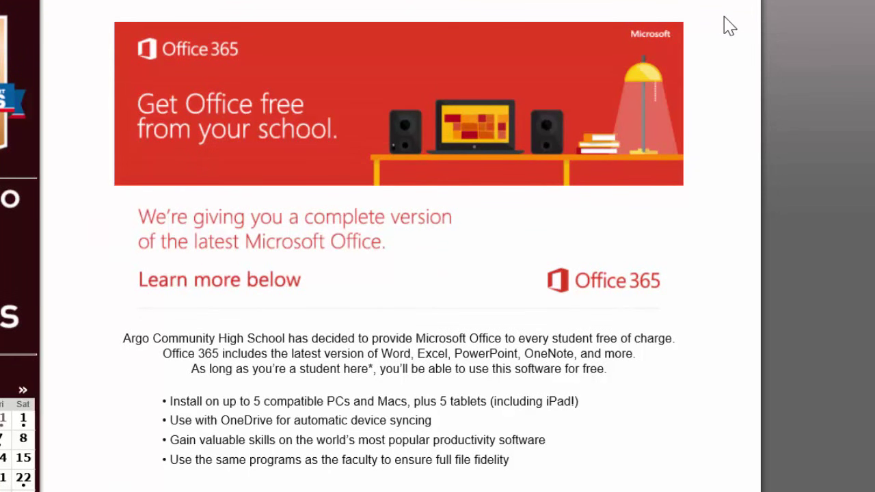